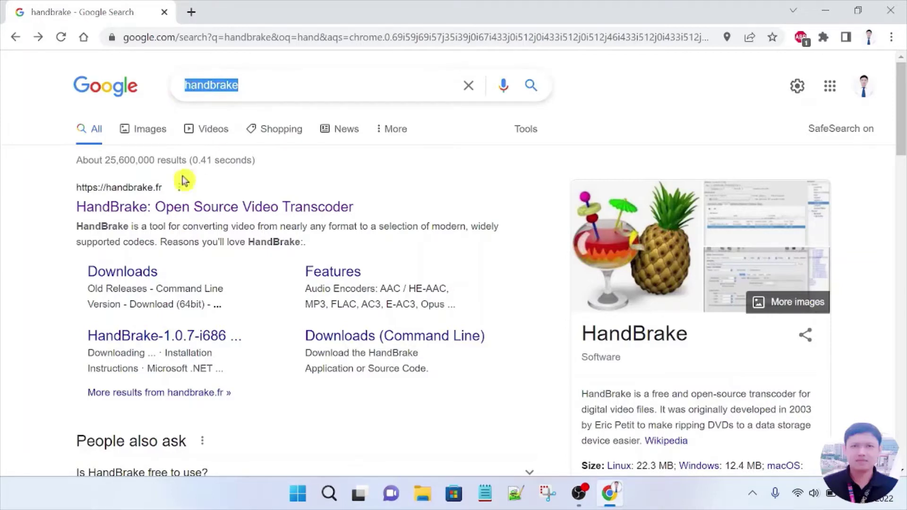
Download HandBrake 1.5.1 for Windows from the official HandBrake site and show the installer in its folder
left_click(178, 208)
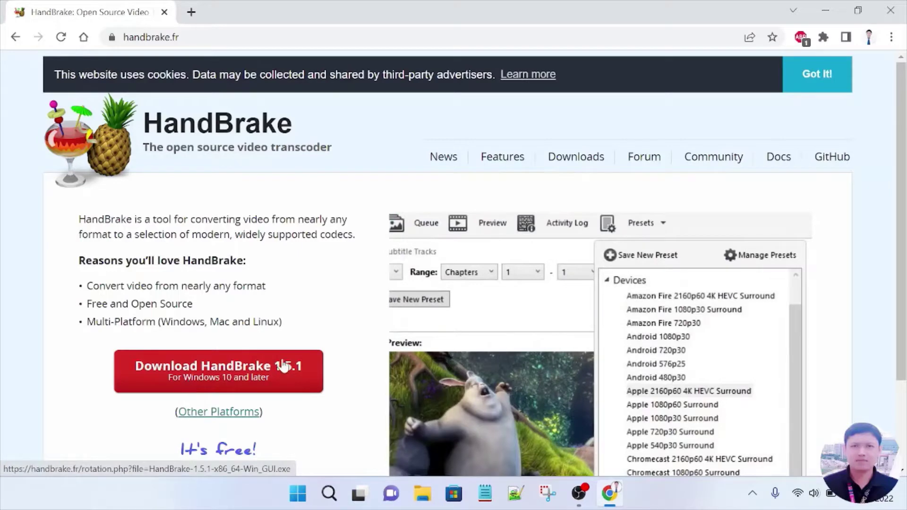
left_click(208, 376)
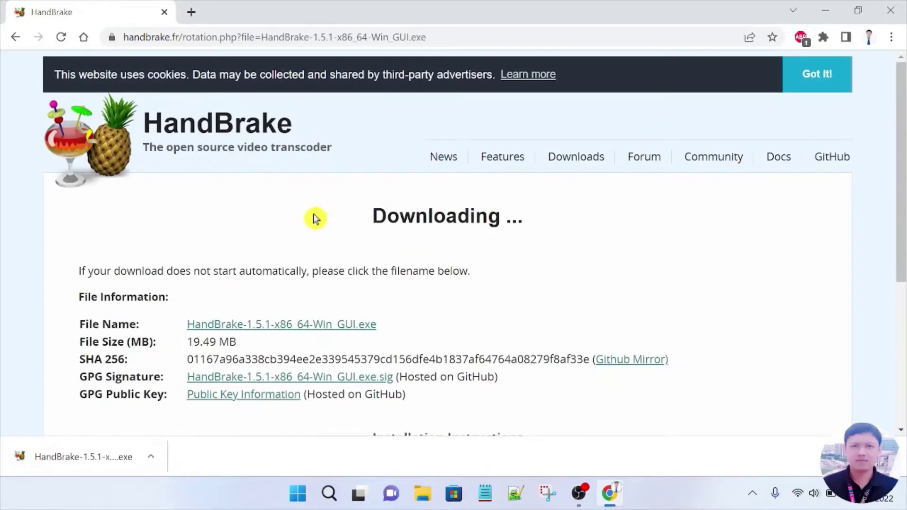
left_click(154, 460)
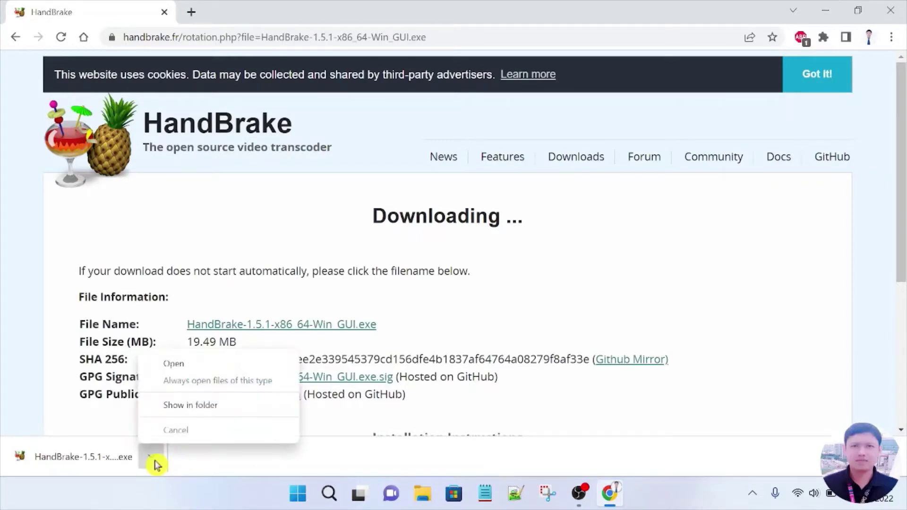
left_click(214, 407)
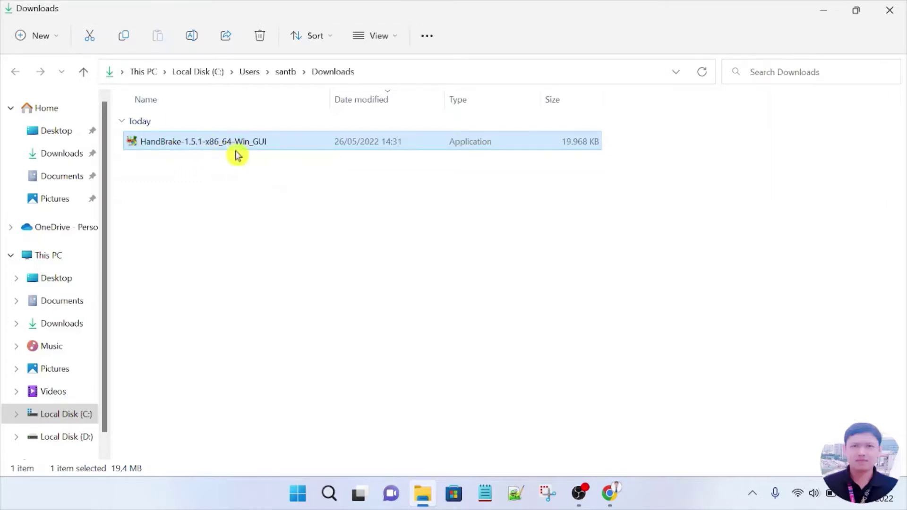
Install HandBrake 1.5.1 in C:\Program Files\HandBrake from the downloaded installer, with a desktop shortcut for all users
double_click(196, 147)
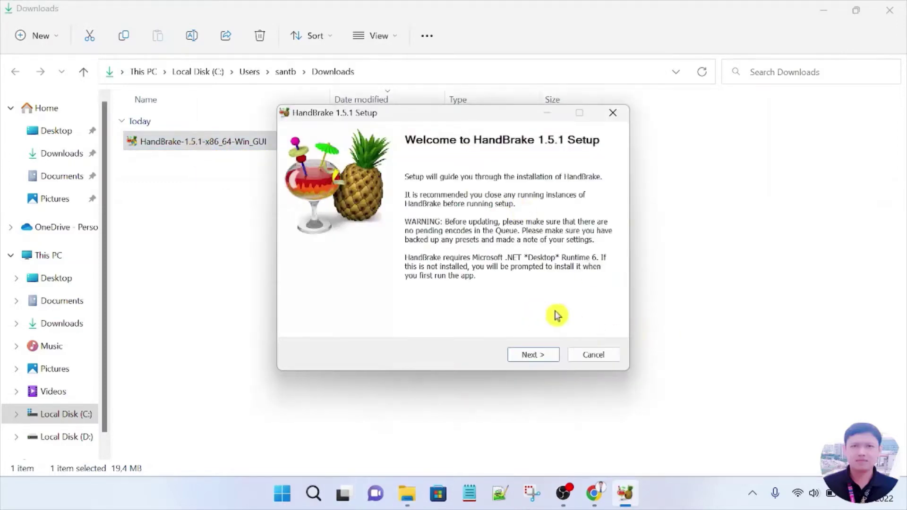
left_click(538, 361)
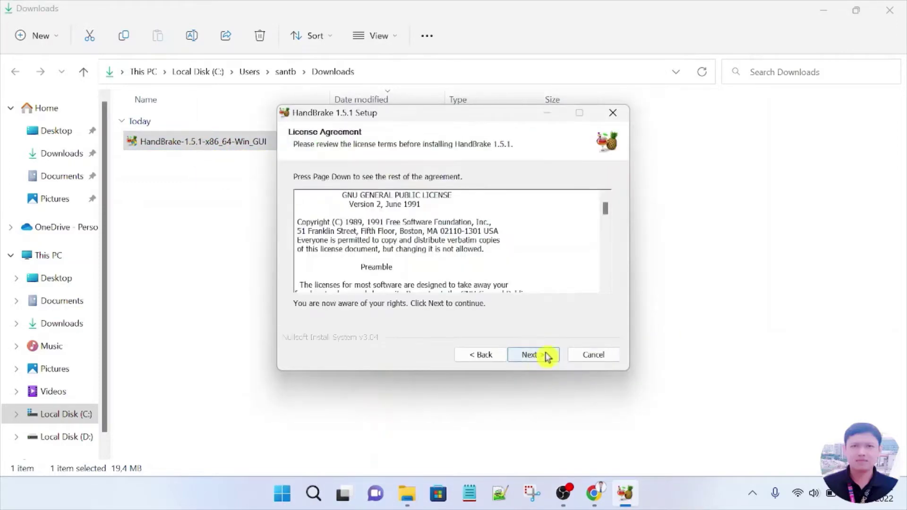
left_click(536, 360)
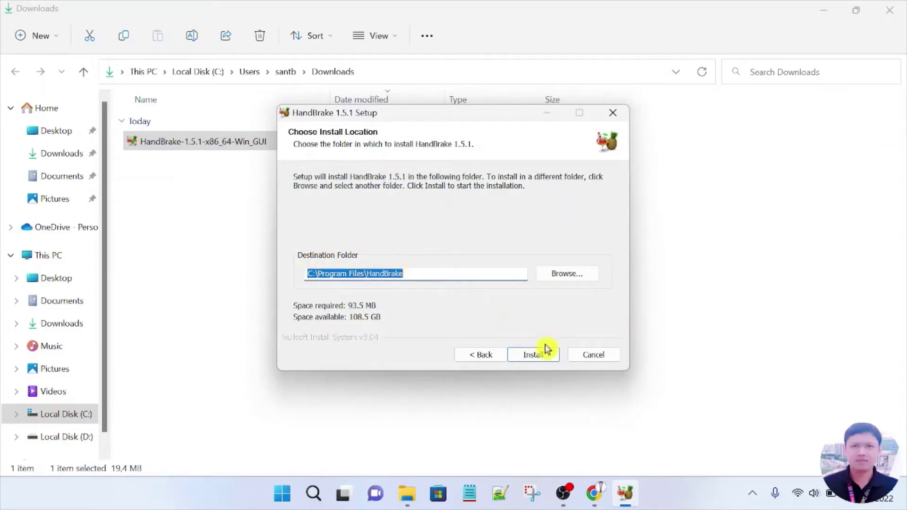
left_click(535, 359)
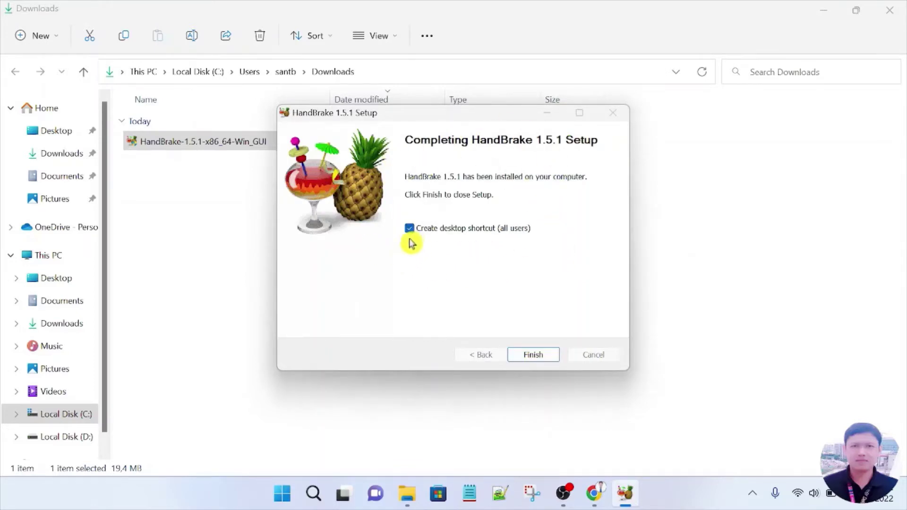
left_click(418, 232)
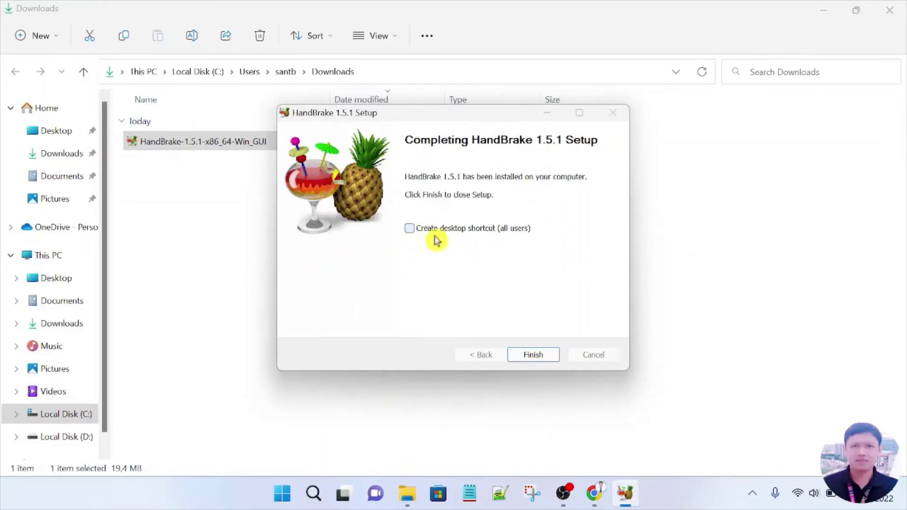
left_click(410, 229)
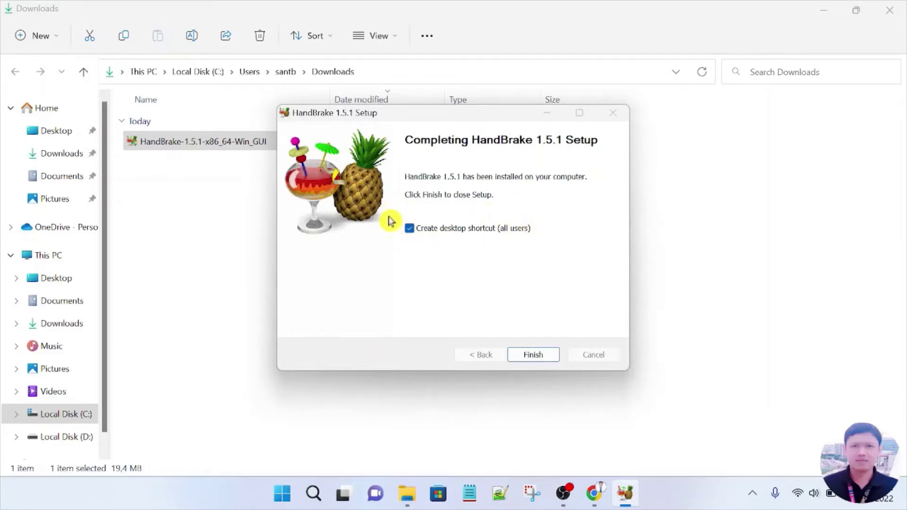
left_click(409, 229)
left_click(532, 358)
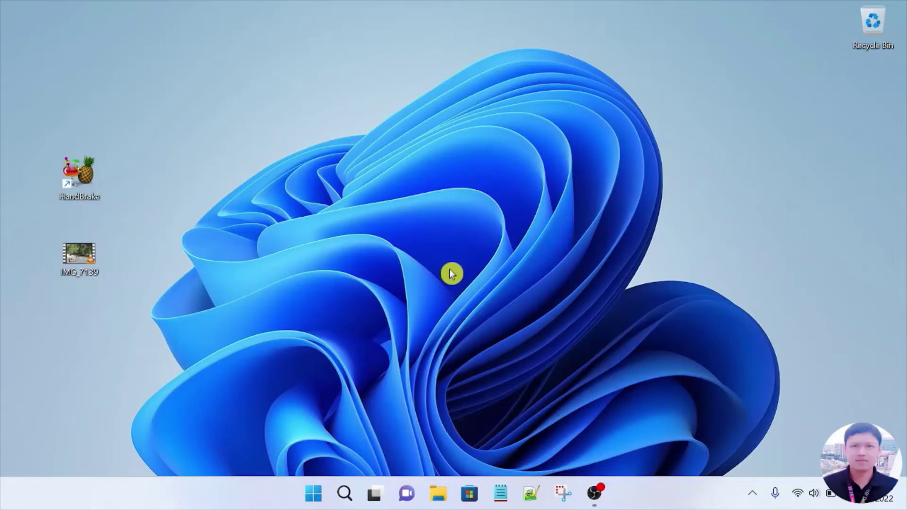
Launch HandBrake, accept the required runtime download, and get the x64 .NET 6.0 installer for desktop apps, showing it in its folder
double_click(91, 183)
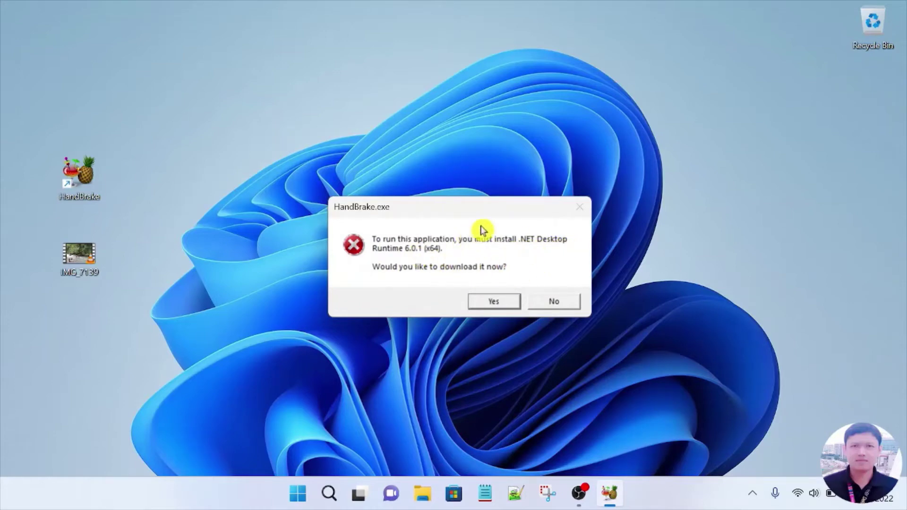
left_click(494, 302)
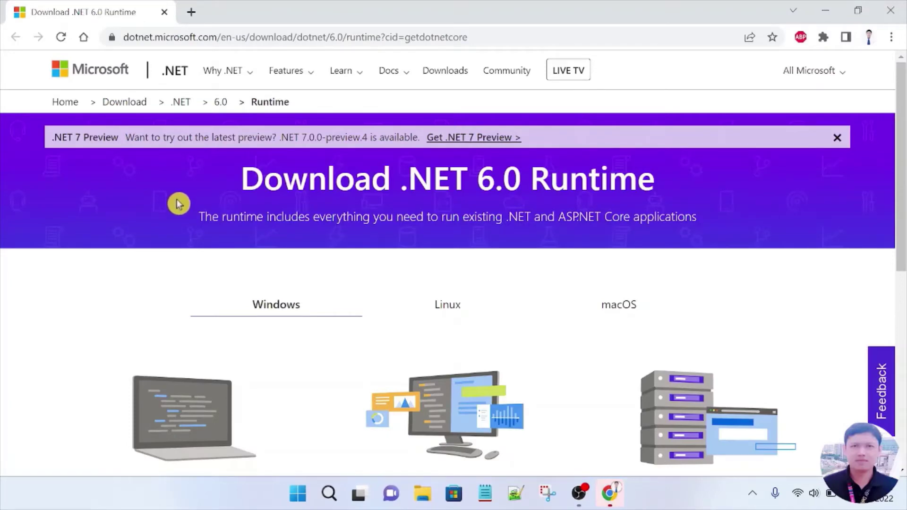
scroll(233, 192, "down", 3)
scroll(328, 166, "down", 3)
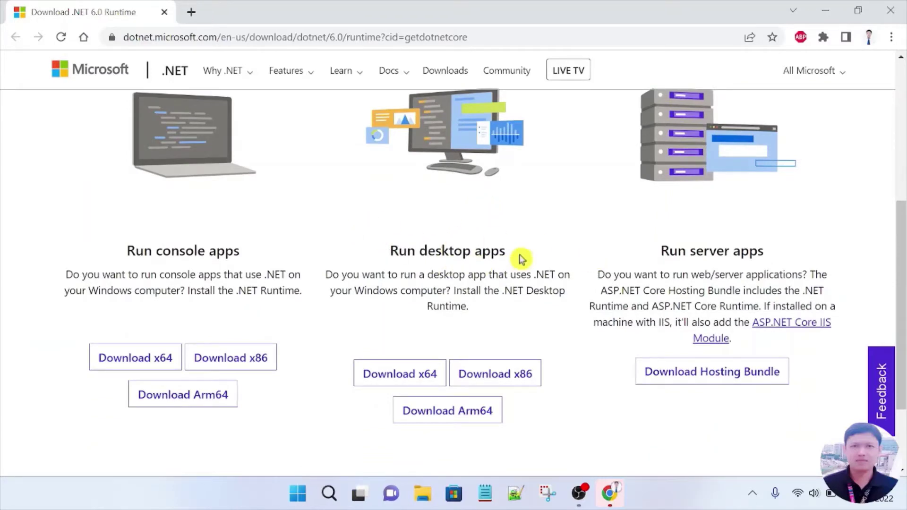
scroll(521, 257, "down", 2)
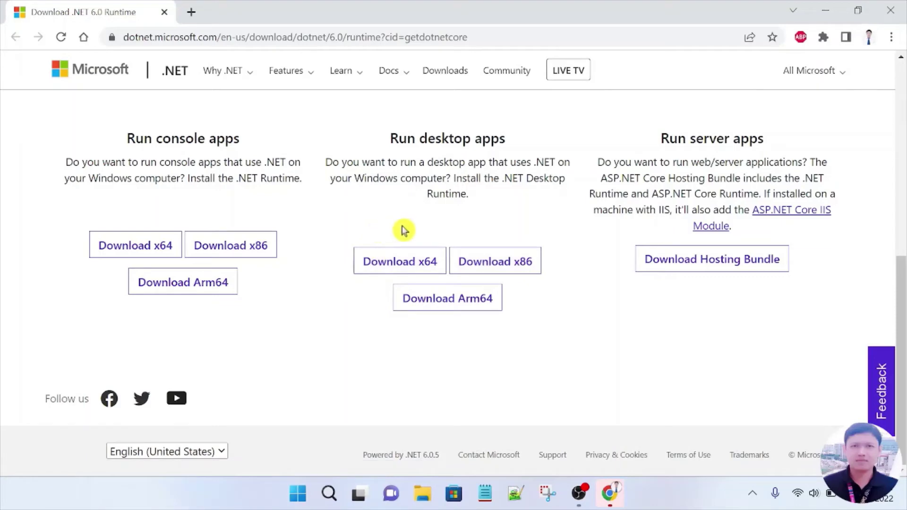
left_click(397, 264)
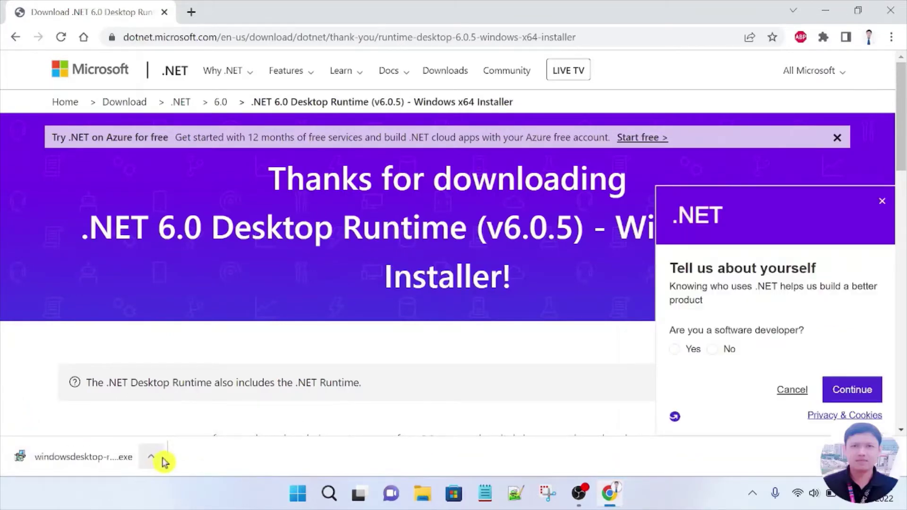
left_click(157, 460)
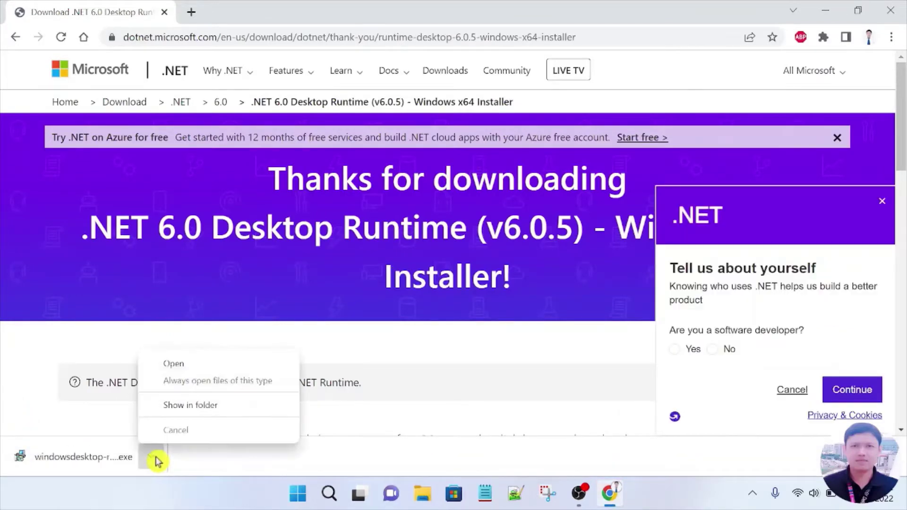
left_click(206, 407)
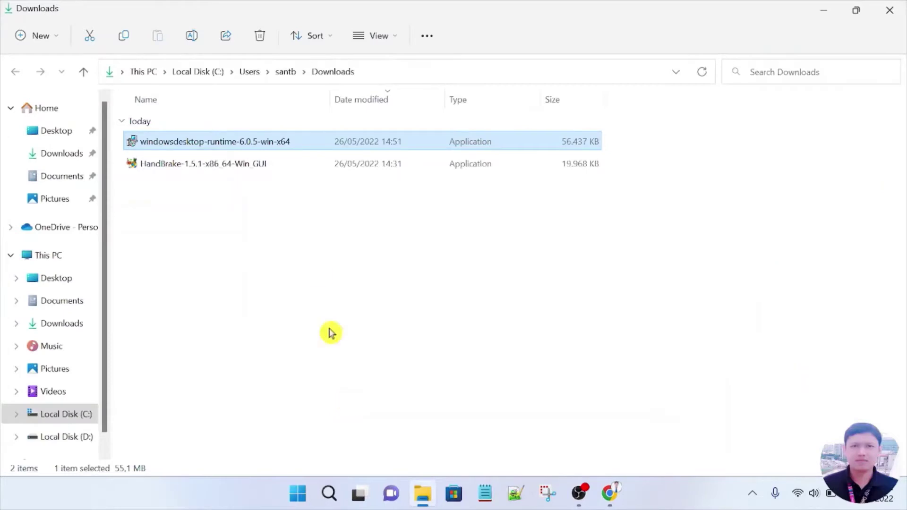
Install the Microsoft Windows Desktop Runtime 6.0.5 (x64) from the downloaded file and launch HandBrake from the desktop
double_click(196, 142)
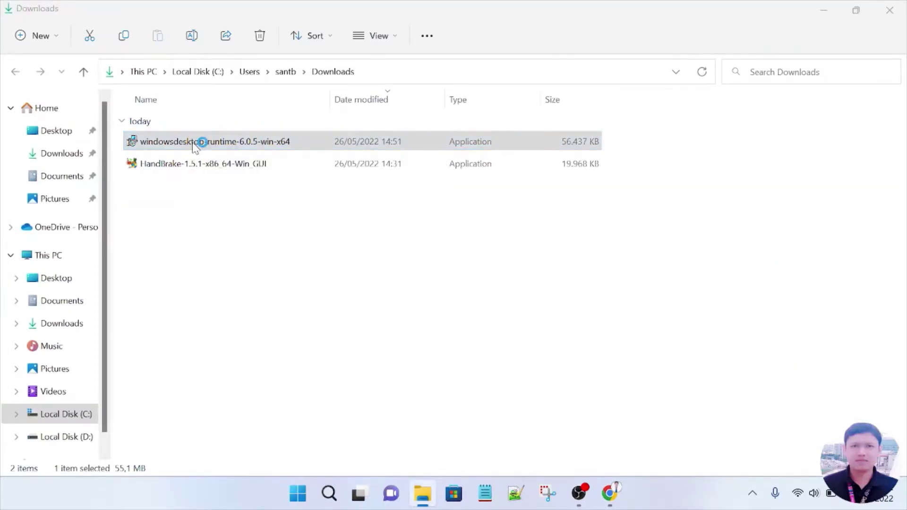
left_click(558, 384)
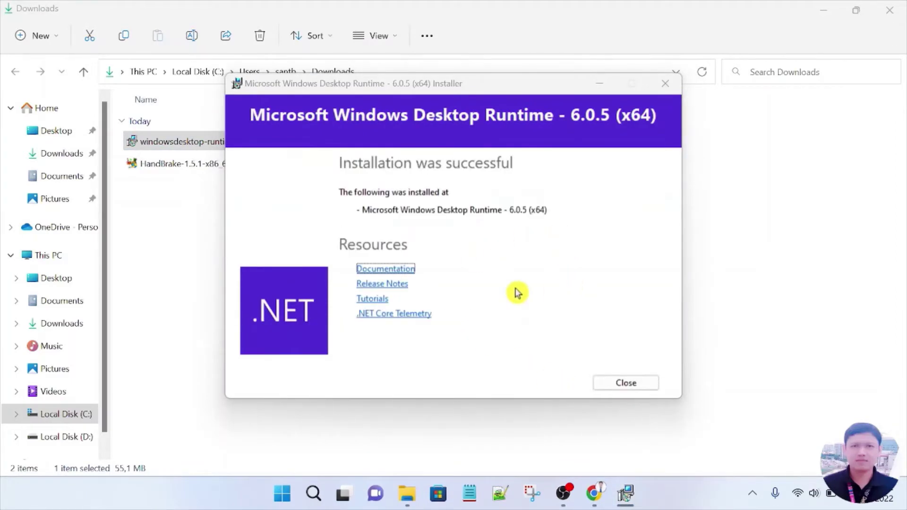
left_click(622, 385)
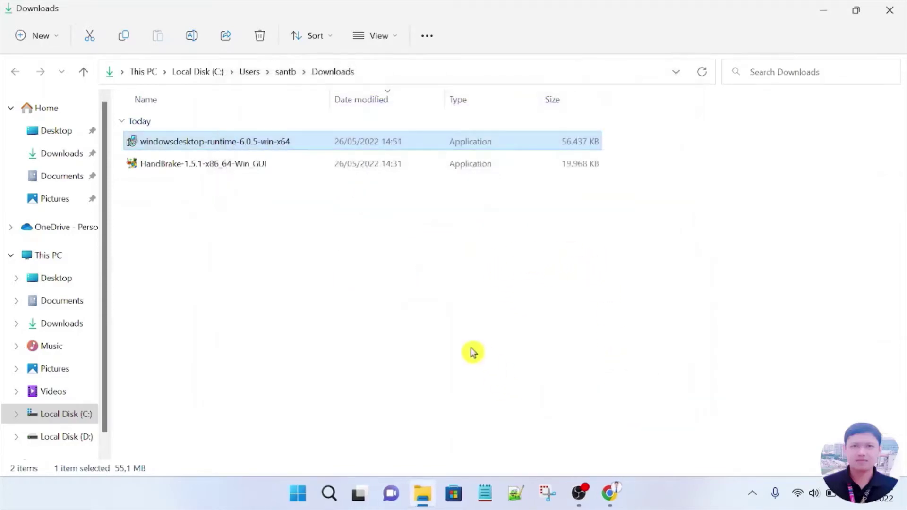
key("super+d")
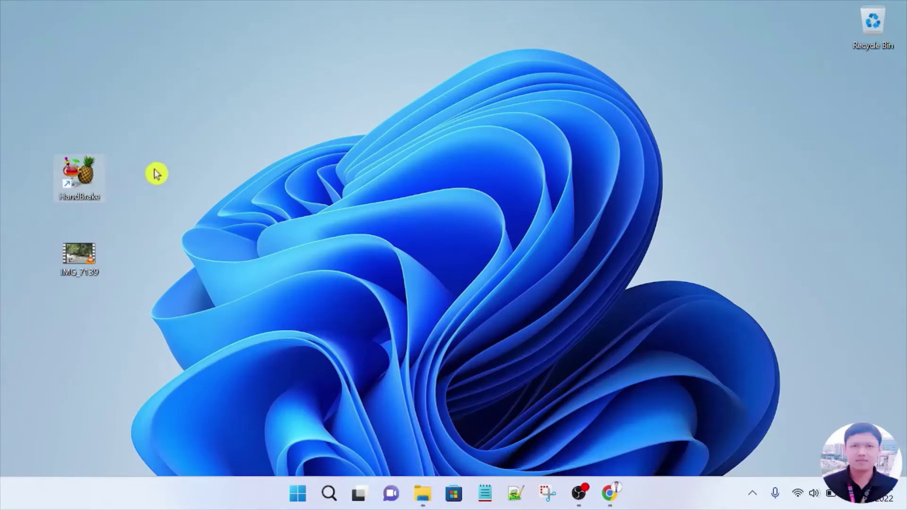
double_click(84, 175)
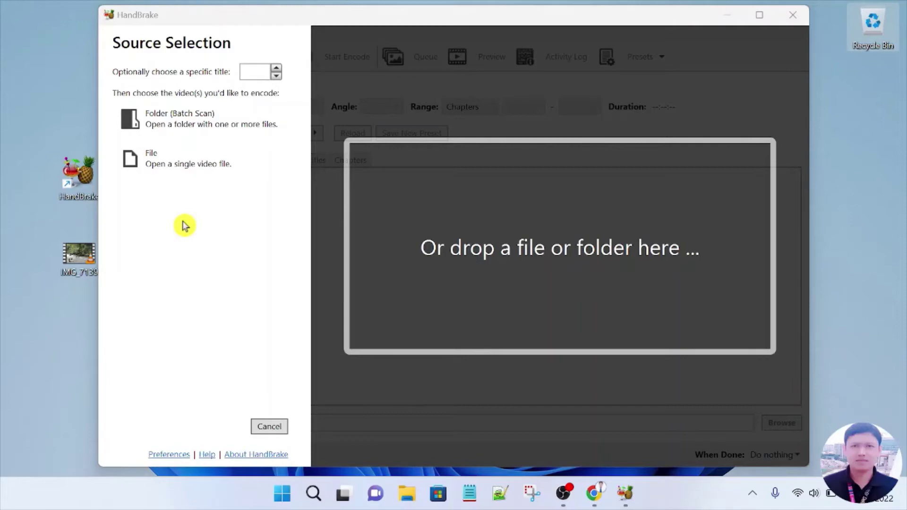
left_click(176, 121)
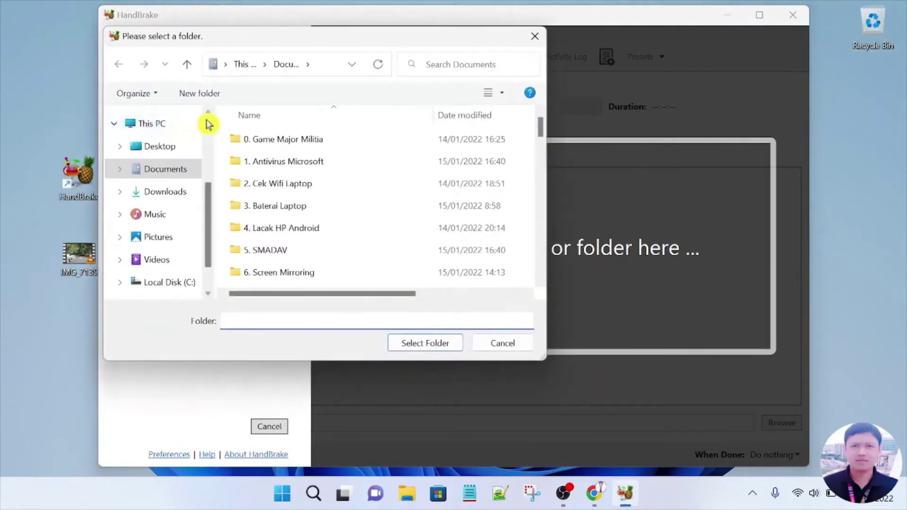
left_click_drag(257, 43, 375, 43)
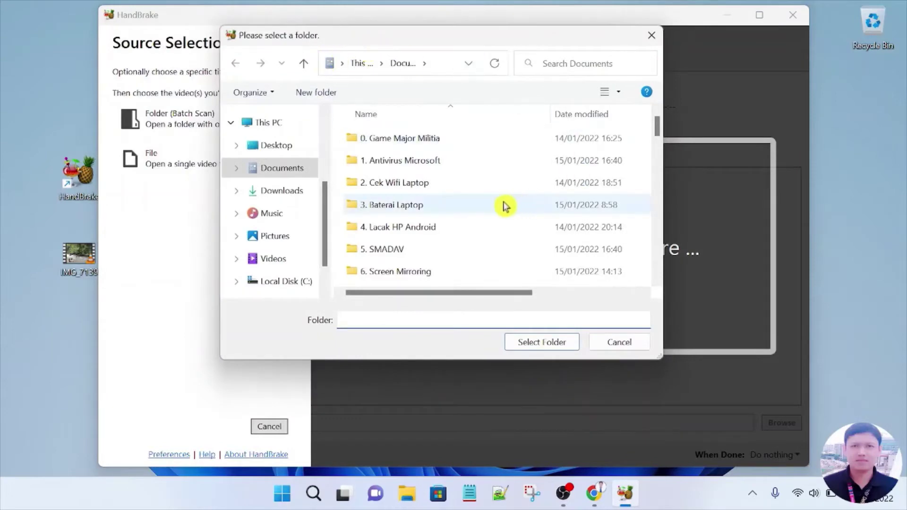
left_click(617, 344)
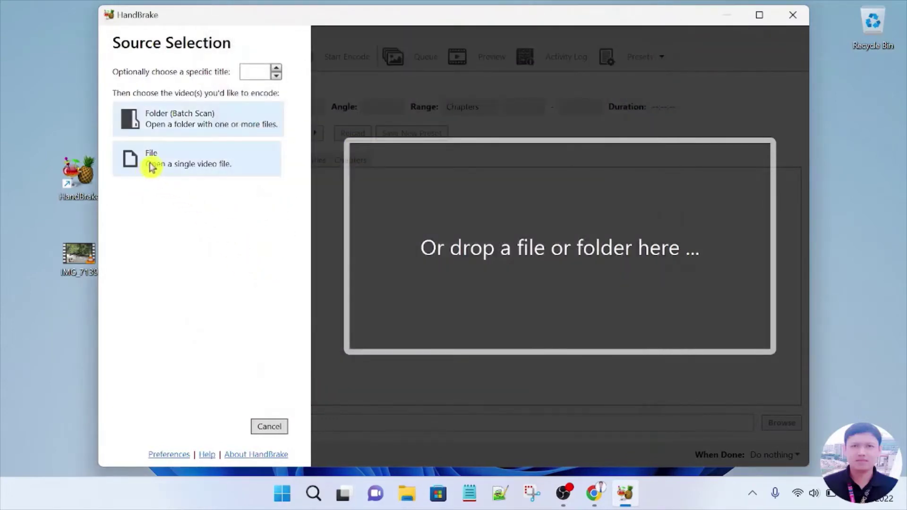
left_click(152, 165)
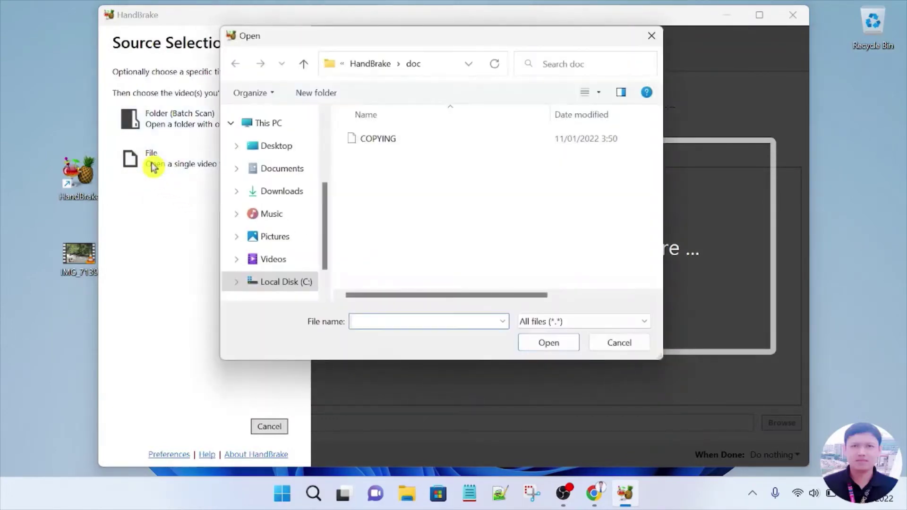
left_click(605, 345)
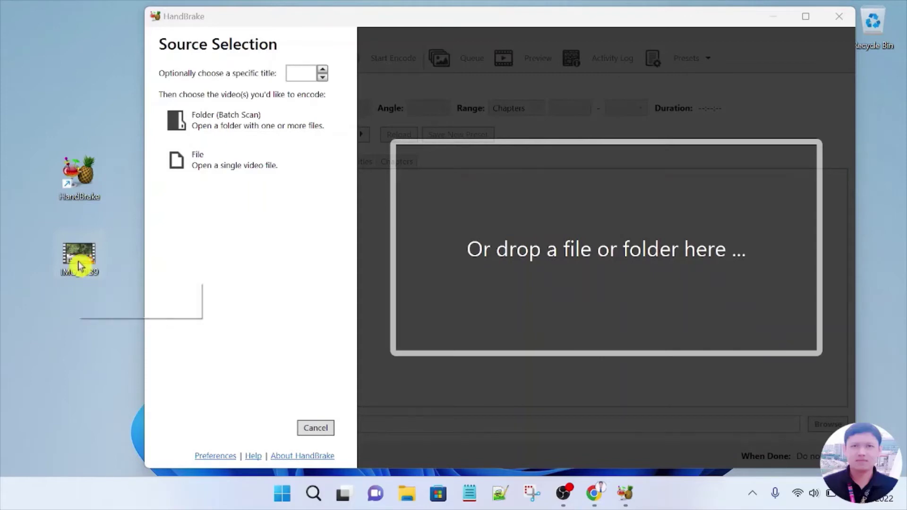
Load the IMG_7139 video from the desktop as the source to encode
left_click_drag(78, 265, 622, 255)
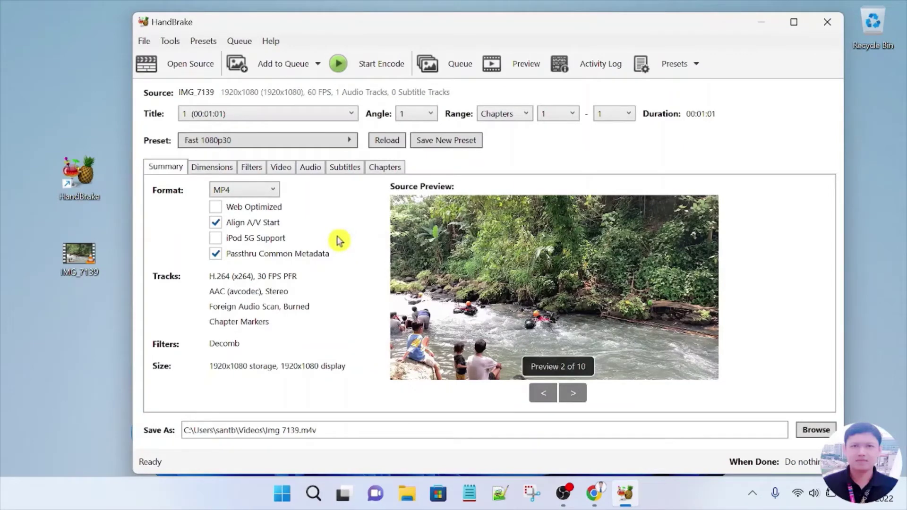
Browse the available encoding presets and choose the General preset Very Fast 1080p30 for the loaded video
left_click(349, 143)
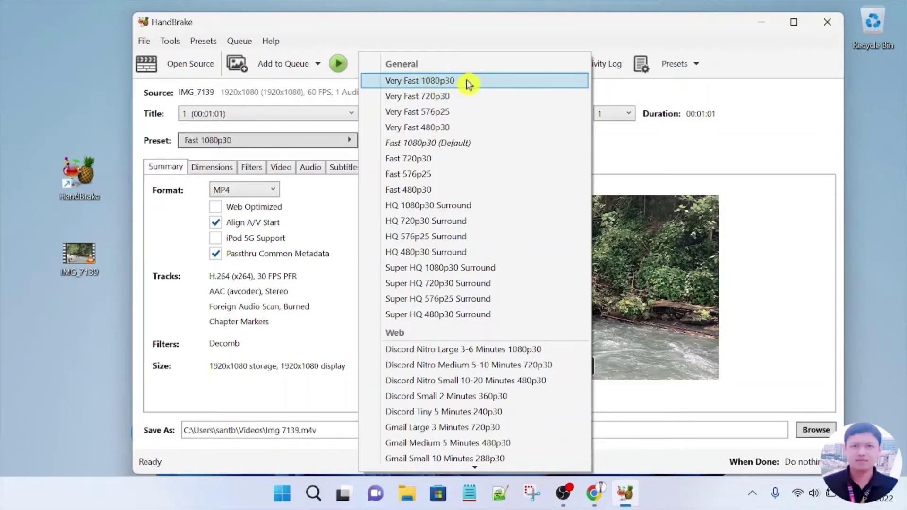
scroll(493, 260, "down", 1)
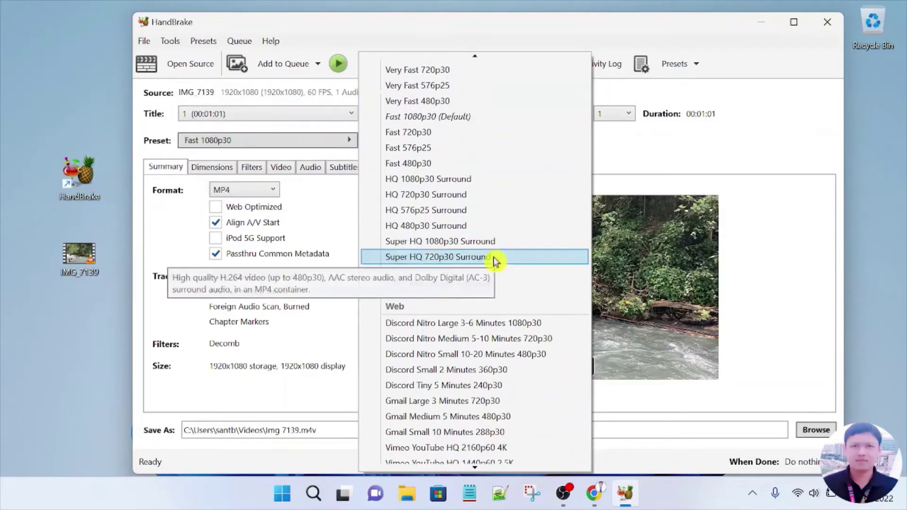
scroll(493, 260, "down", 4)
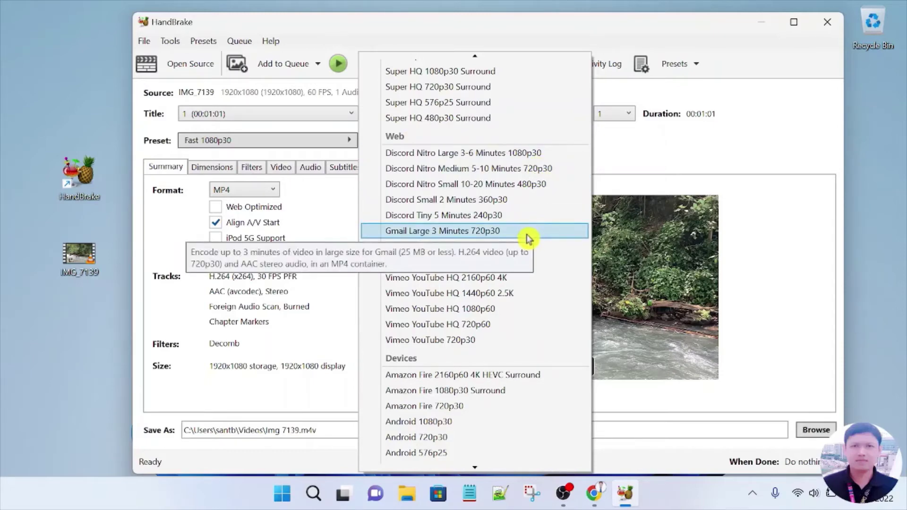
scroll(528, 238, "down", 8)
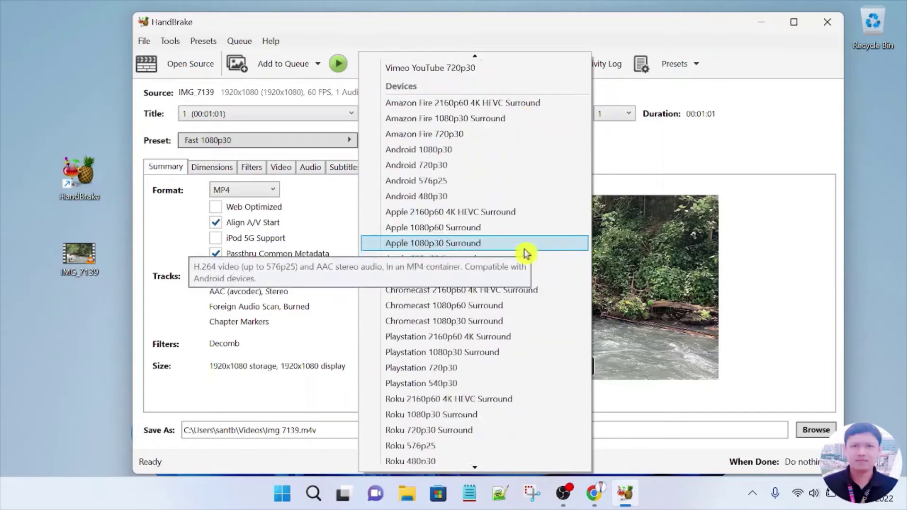
scroll(515, 278, "down", 8)
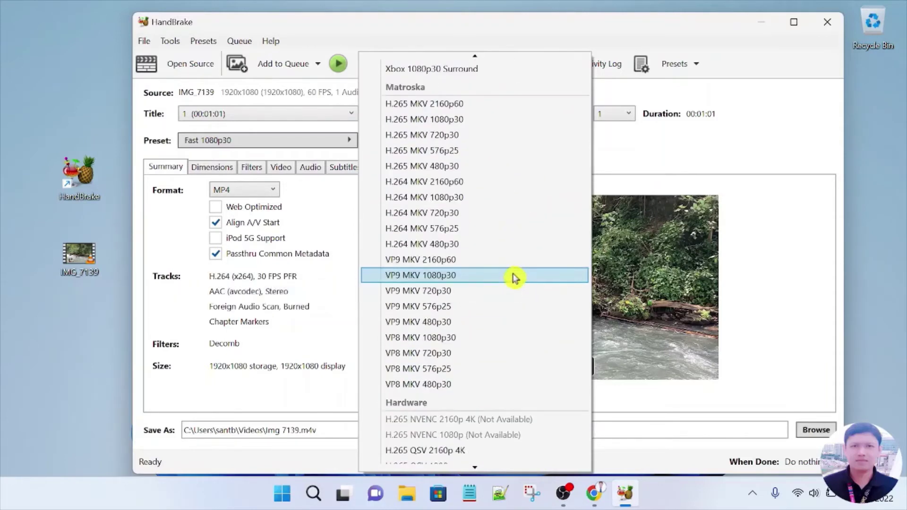
scroll(515, 279, "down", 2)
scroll(515, 279, "up", 18)
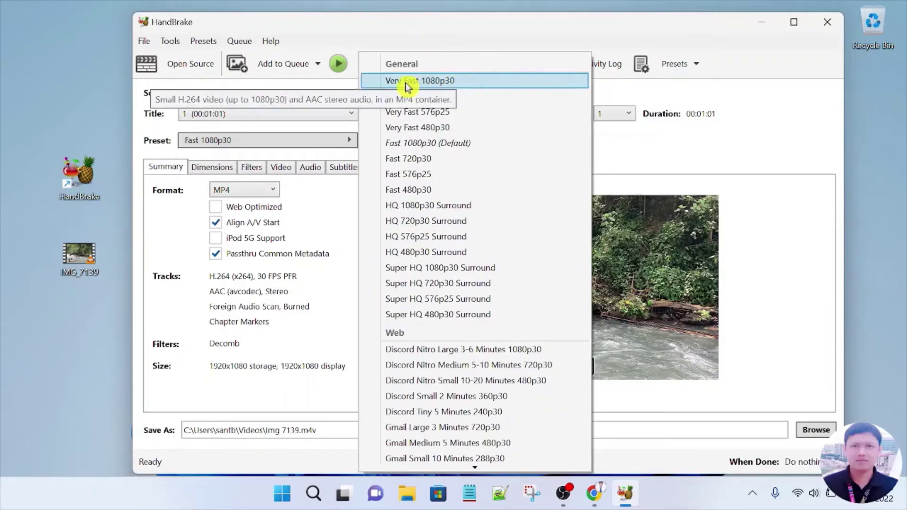
left_click(461, 82)
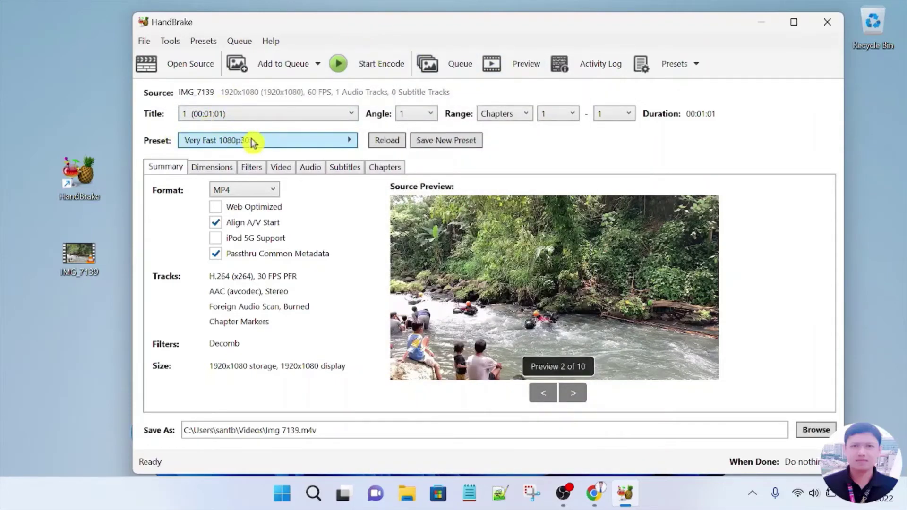
Review the preset's dimensions, filters, video, audio and subtitle settings, and return to the summary
left_click(220, 176)
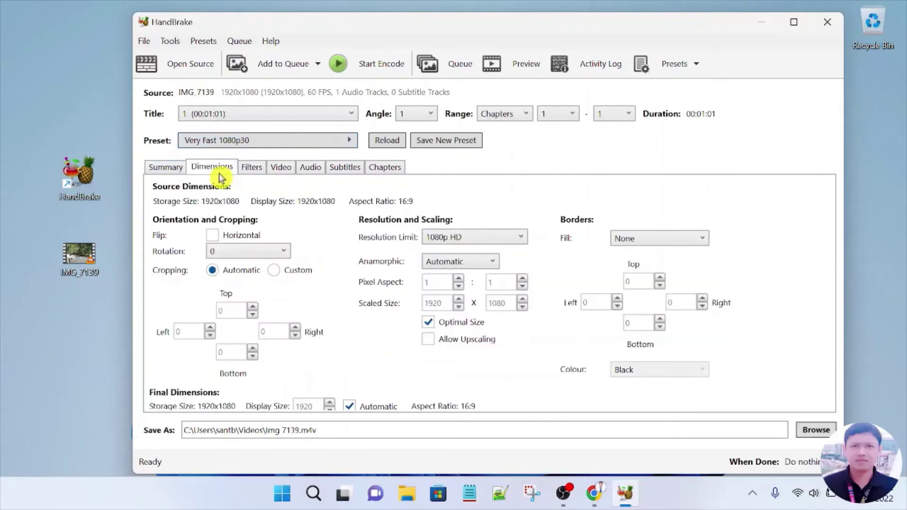
left_click(253, 173)
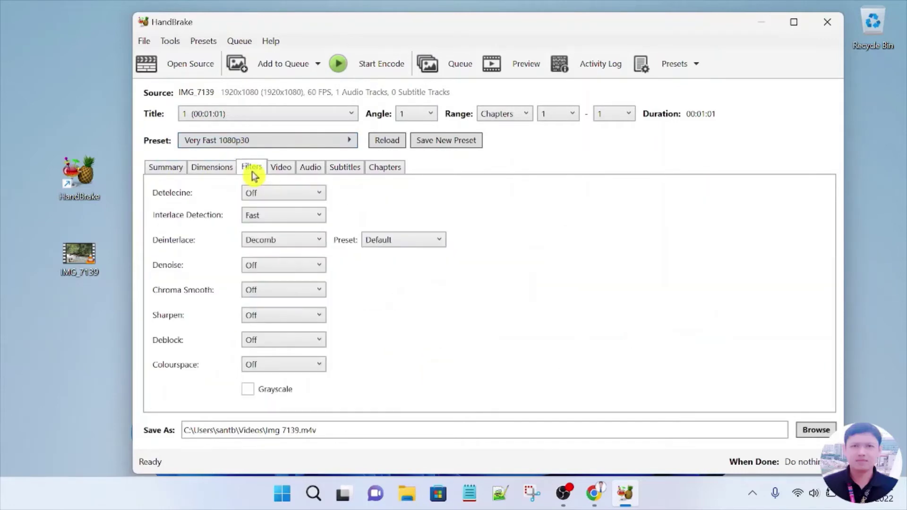
left_click(280, 174)
left_click(315, 175)
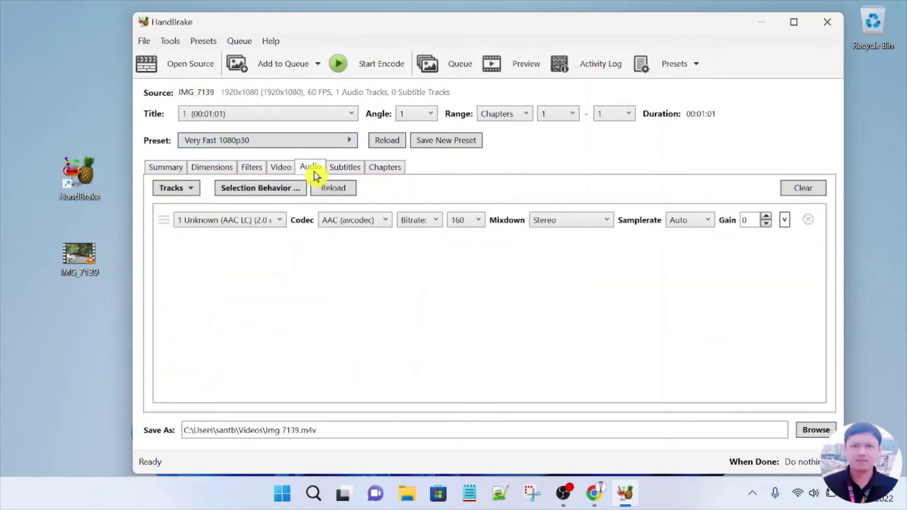
left_click(342, 172)
left_click(165, 166)
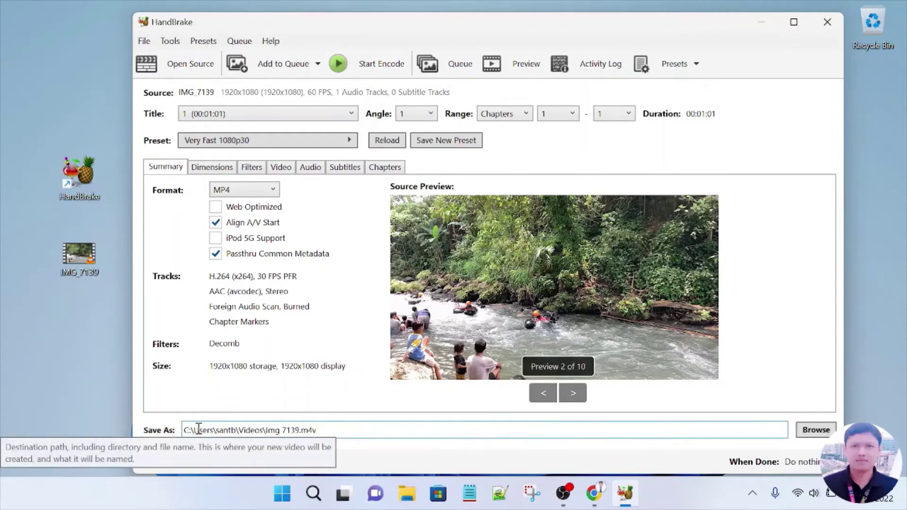
Check the output file's destination path and save location, and start encoding the video
left_click(328, 429)
left_click_drag(328, 429, 175, 430)
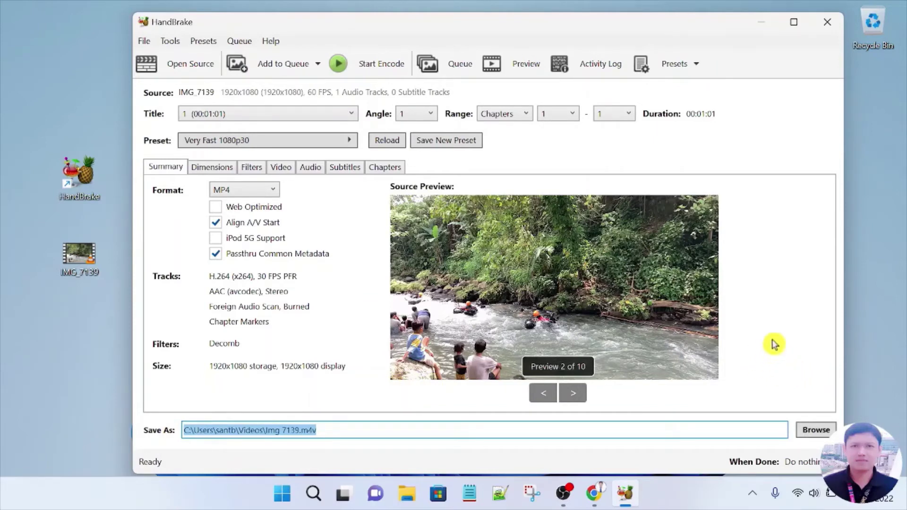
left_click(816, 429)
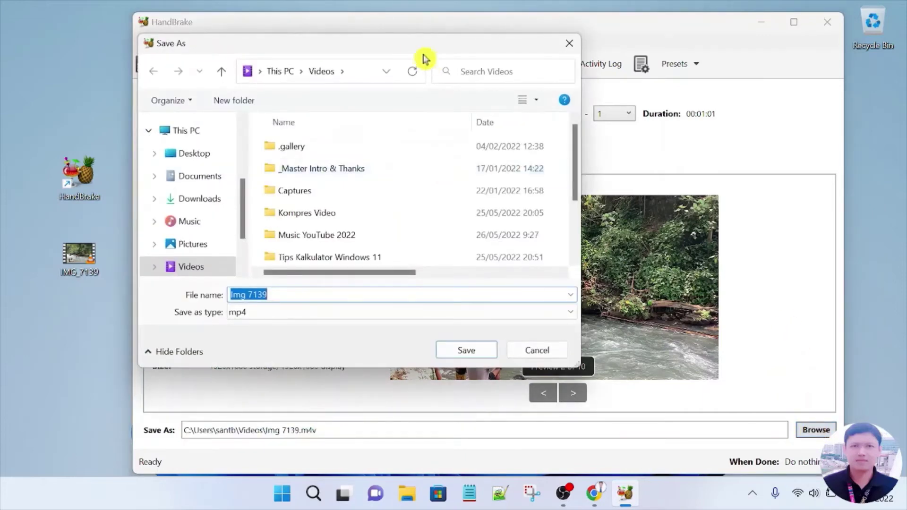
left_click_drag(403, 47, 484, 53)
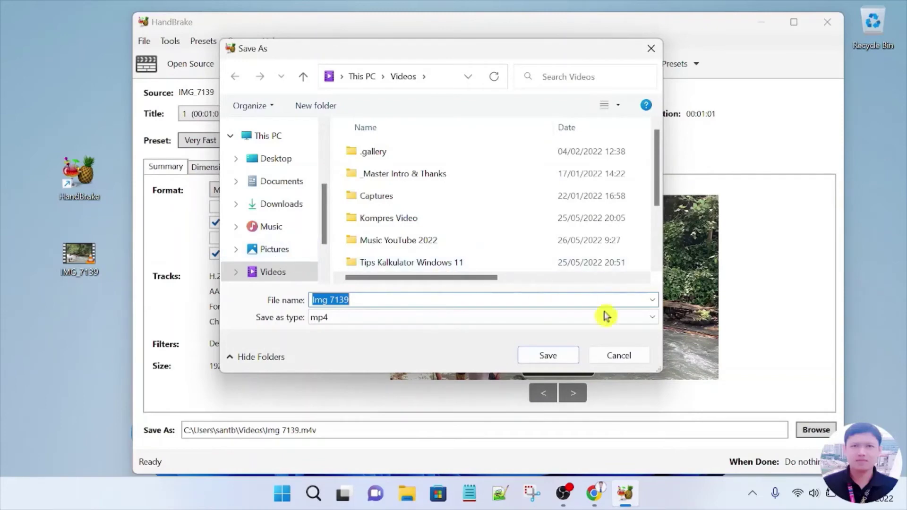
left_click(629, 359)
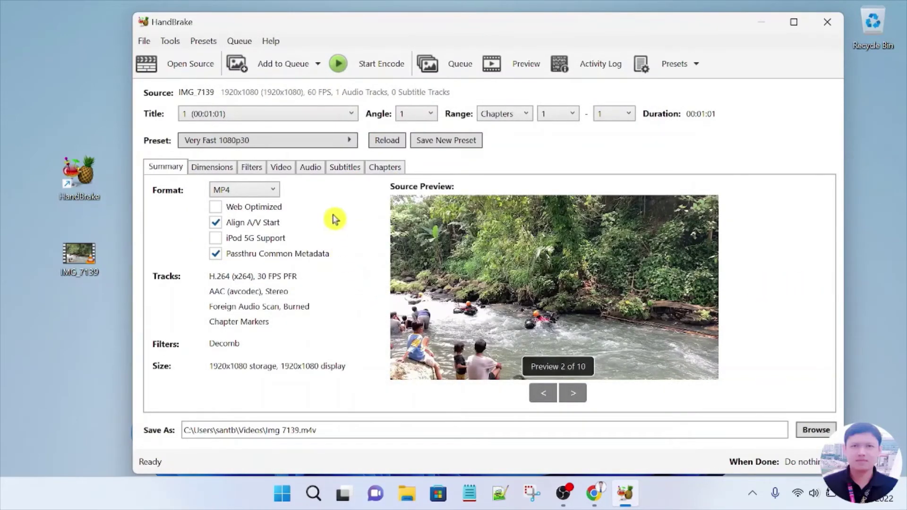
left_click(365, 69)
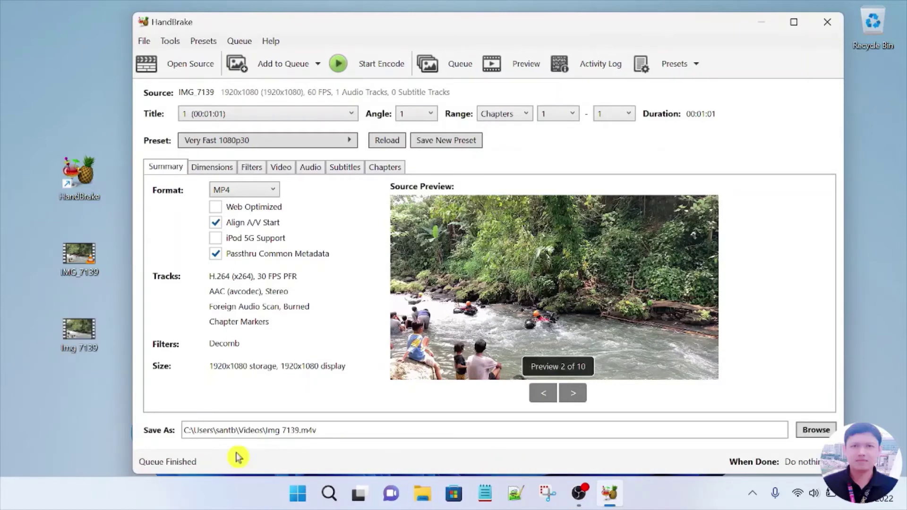
Compare the file details of the original IMG_7139 and the encoded Img 7139 on the desktop, and close HandBrake
left_click(91, 453)
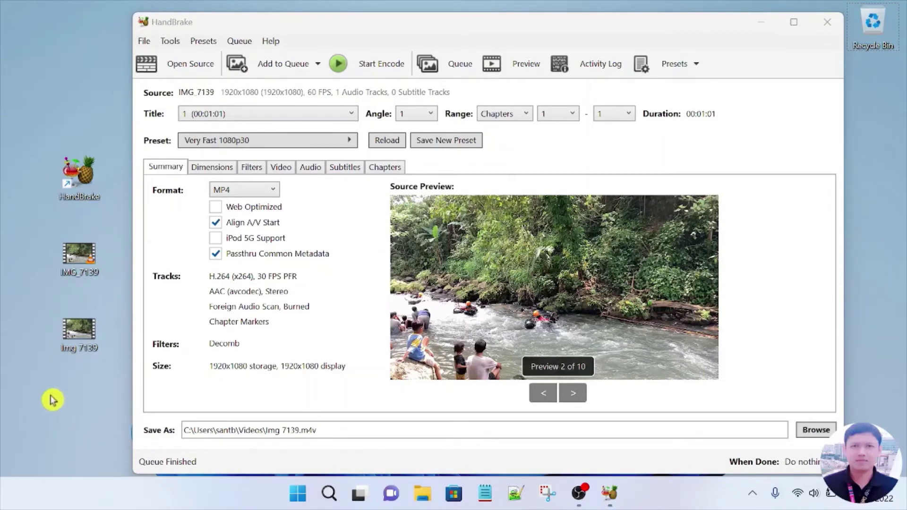
mouse_move(76, 257)
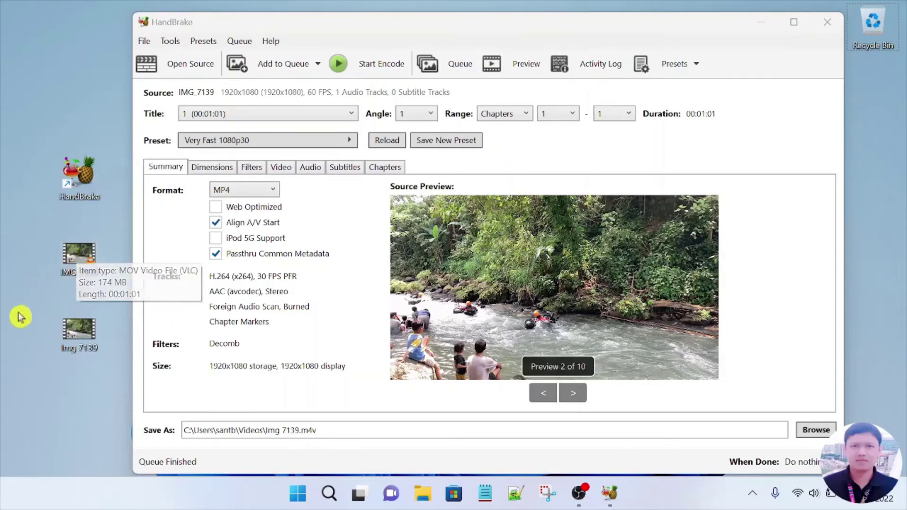
mouse_move(79, 341)
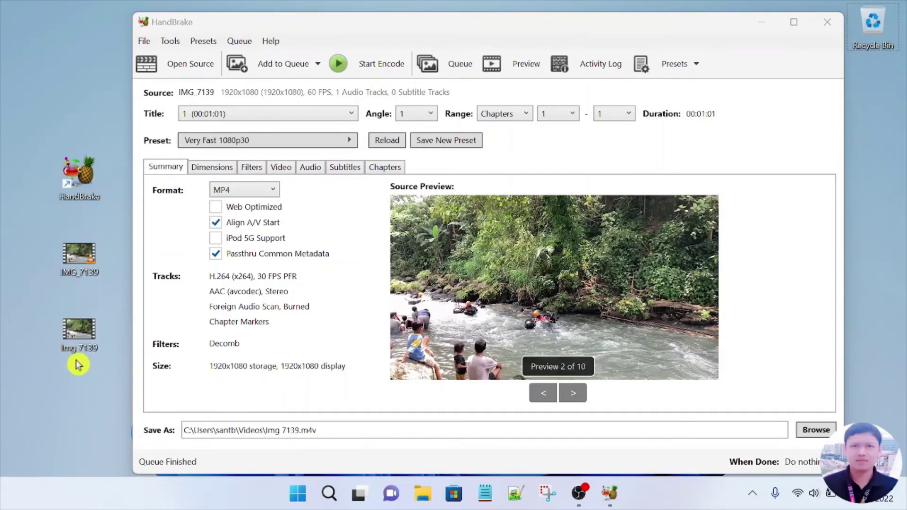
key("alt+F4")
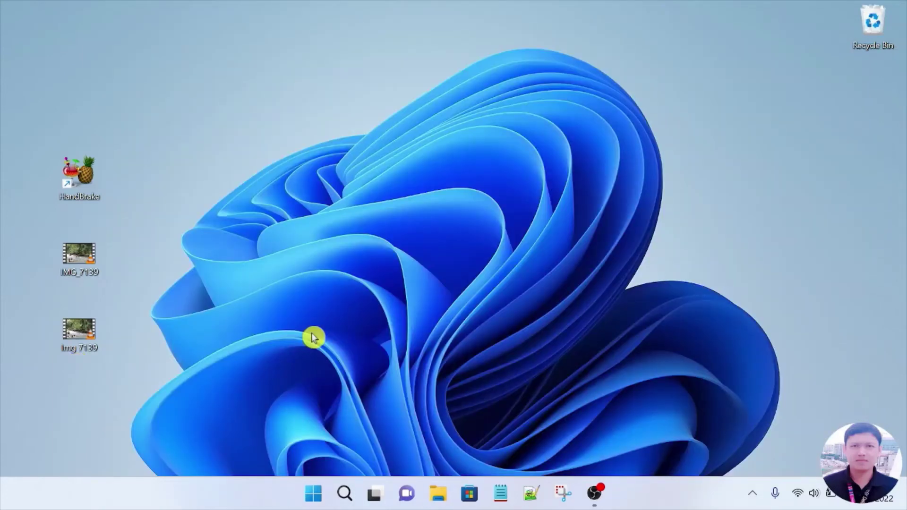
Play the original IMG_7139.MOV in VLC media player, close it, and play the encoded Img 7139.m4v to compare quality
double_click(78, 260)
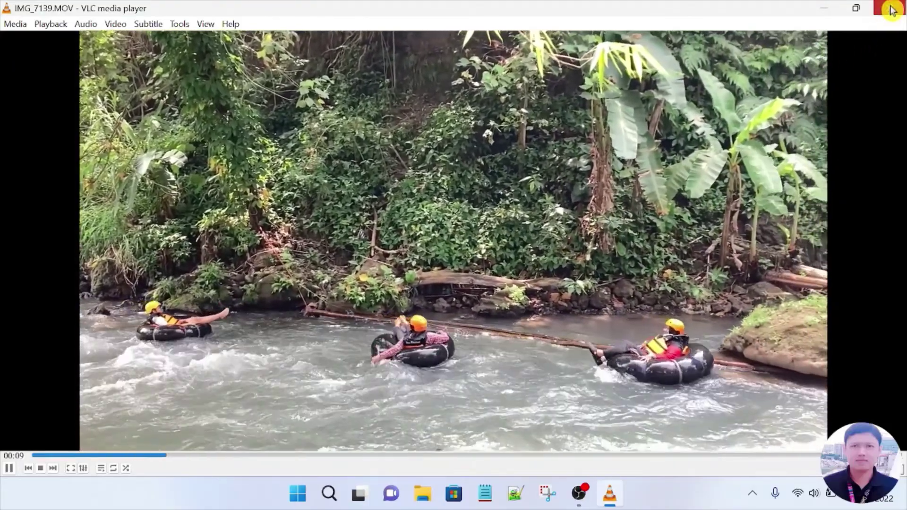
left_click(890, 8)
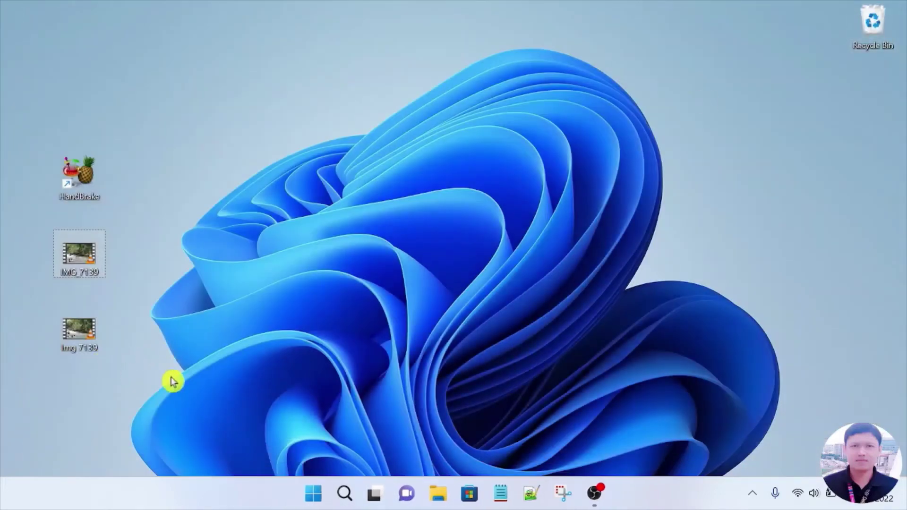
double_click(77, 336)
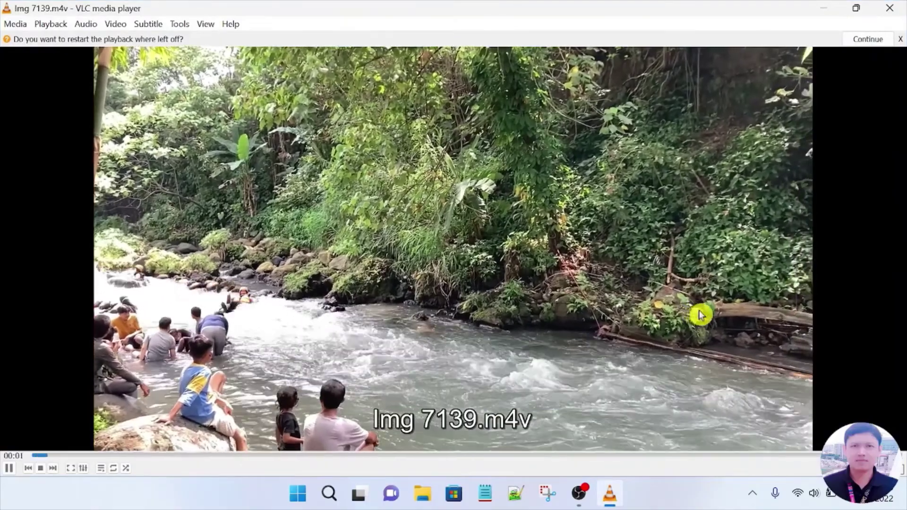